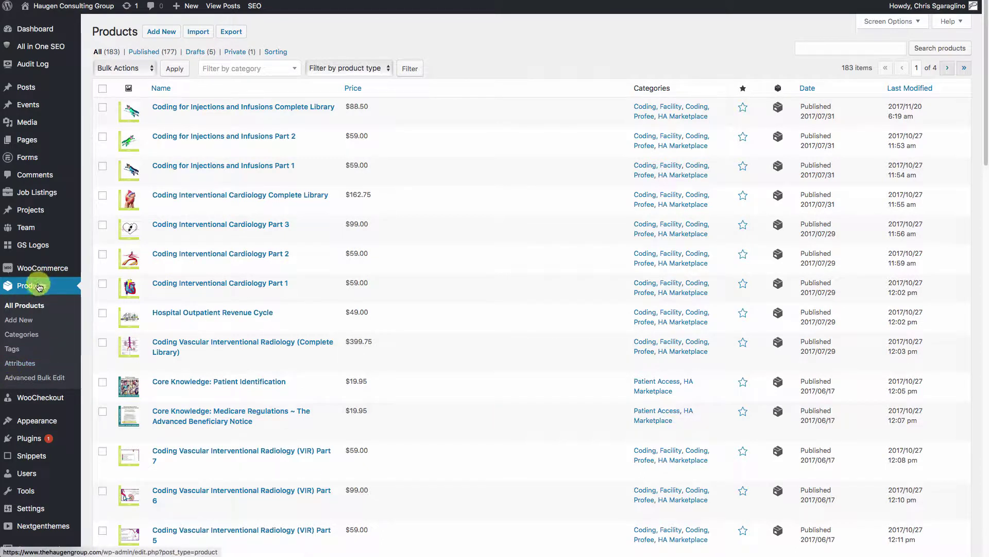
Step: Open the Advanced Bulk Edit page from the Products menu
left_click(22, 377)
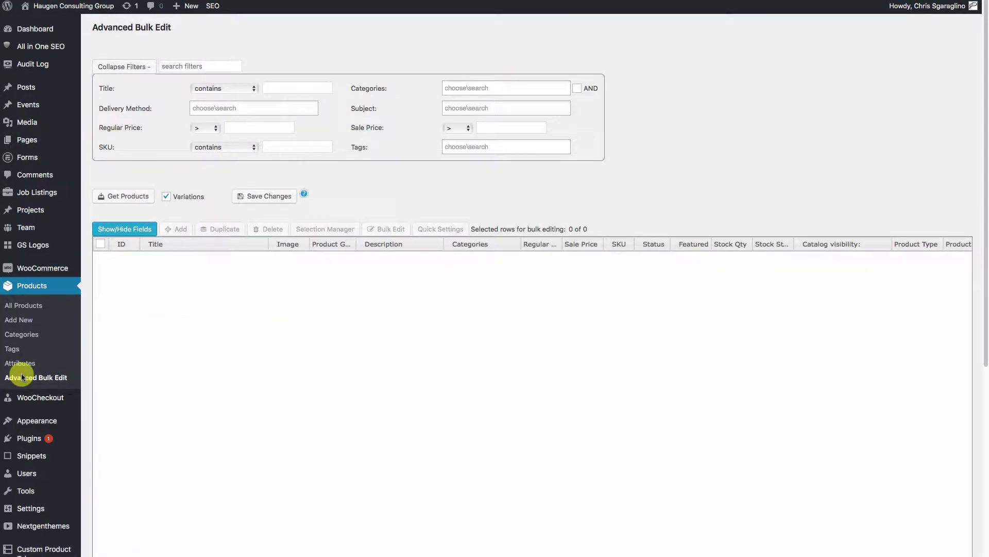
Step: Filter by the HA Marketplace category and load its 136 products into the grid
left_click(467, 88)
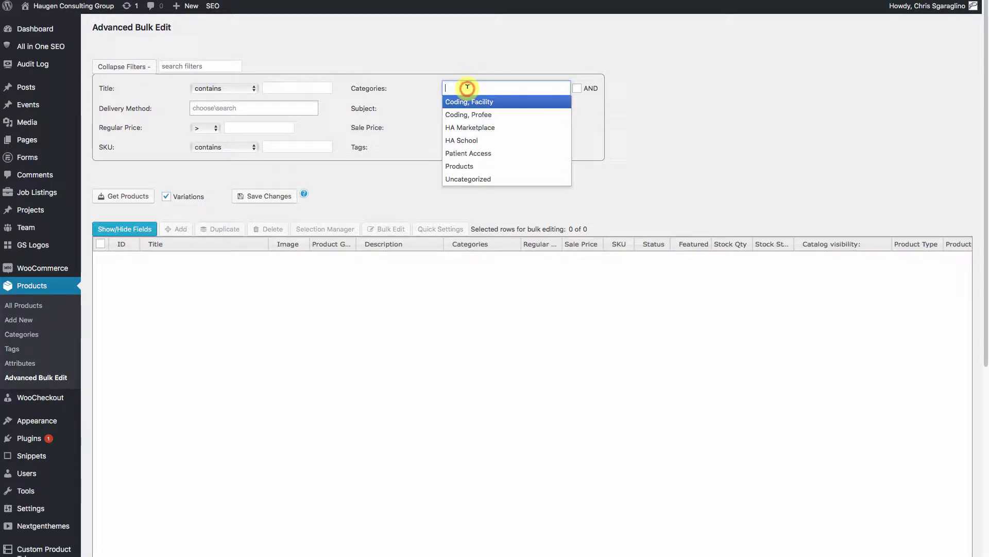
left_click(494, 128)
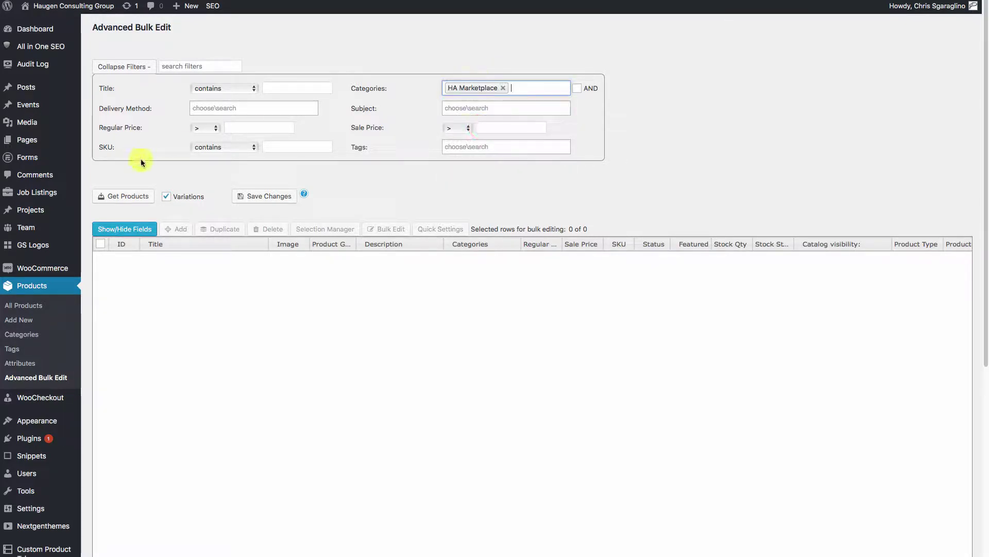
left_click(124, 196)
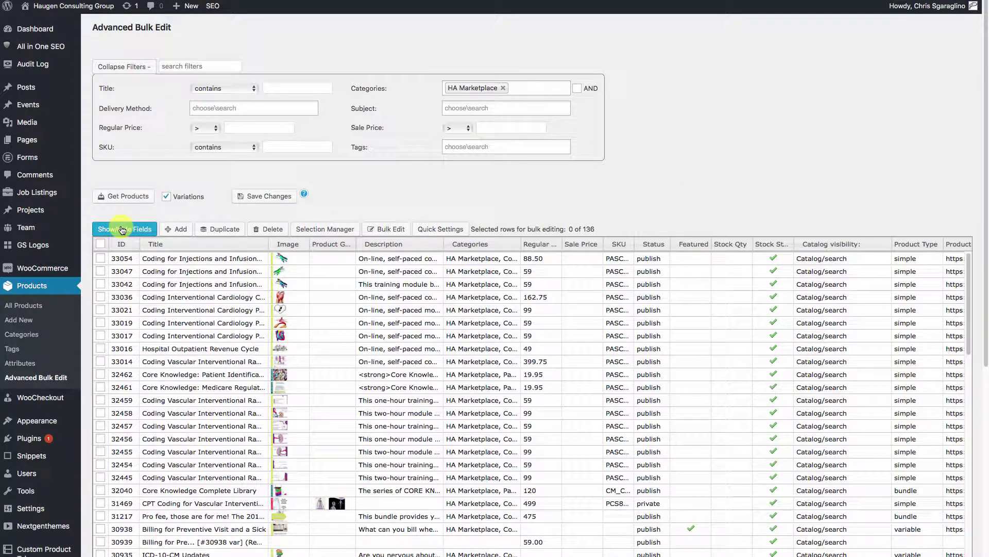
Step: Hide Description, Product Gallery, Featured and Image columns; show Sale start date and Sale end date
left_click(121, 228)
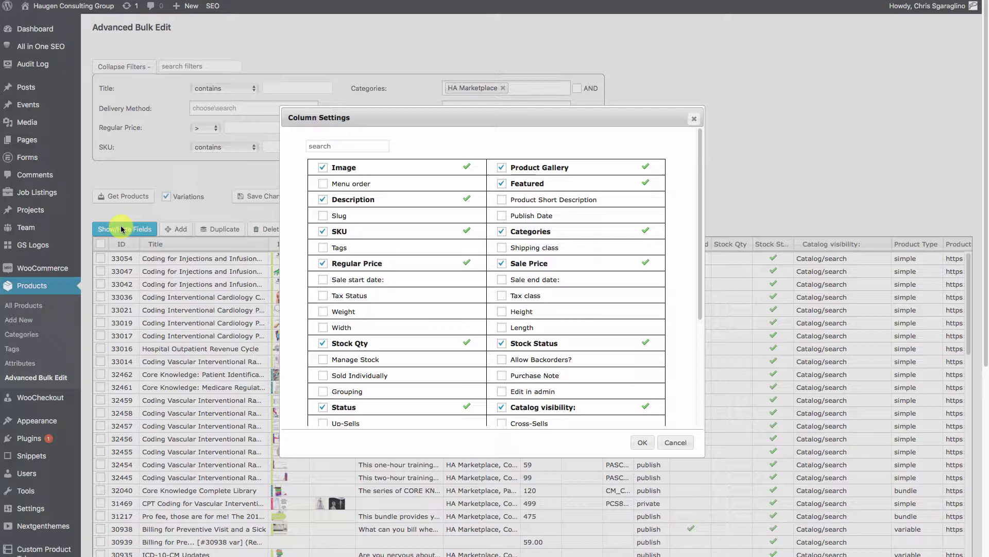
left_click(323, 200)
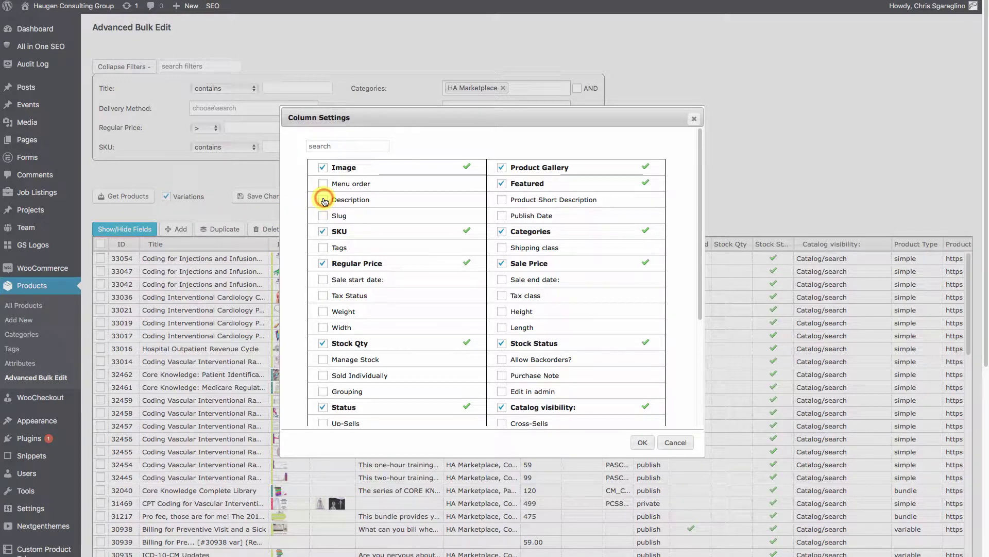
left_click(501, 167)
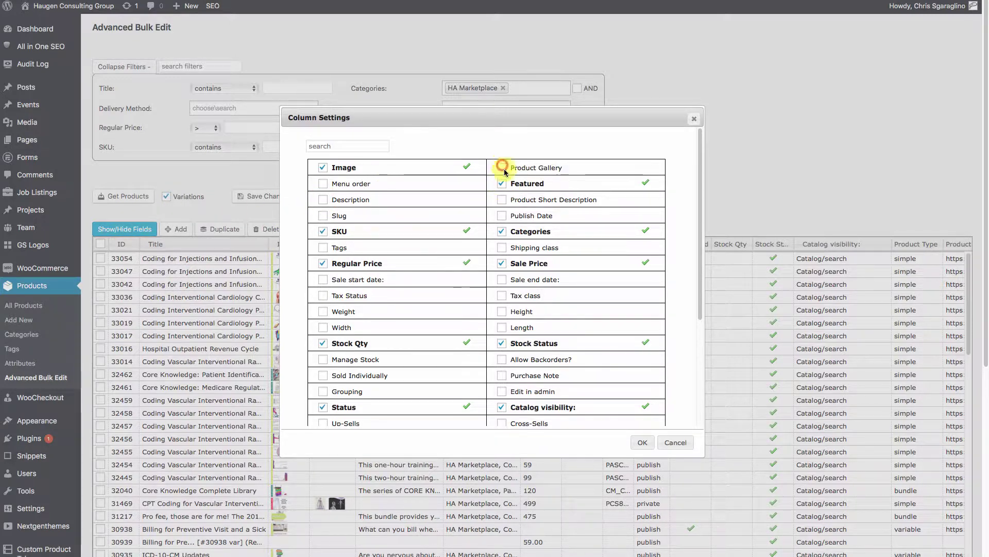
left_click(503, 184)
left_click(323, 168)
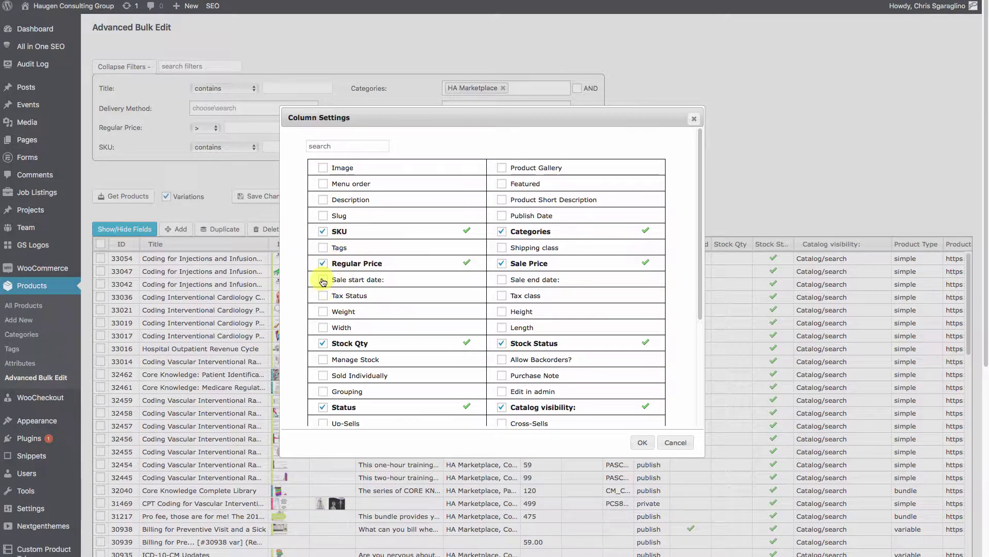
left_click(323, 280)
left_click(501, 280)
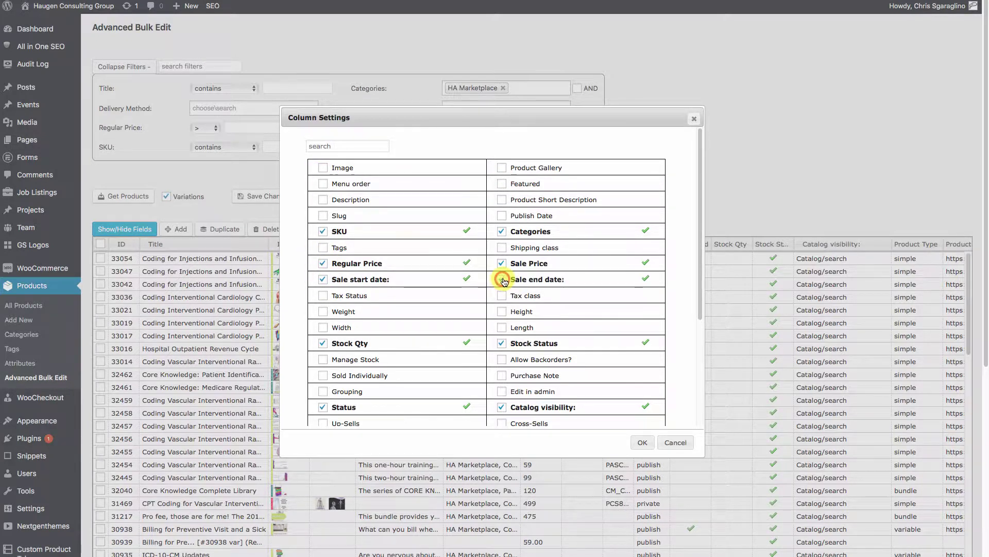
left_click(640, 443)
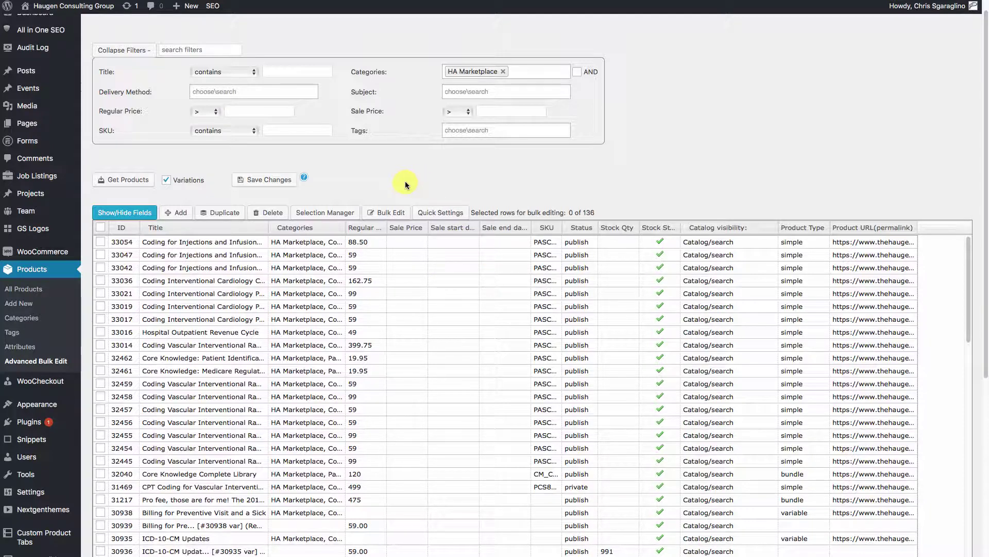
Step: Check only products 33054, 33047, 33042, 33036 and 33021 in the grid
scroll(435, 333, "down", 15)
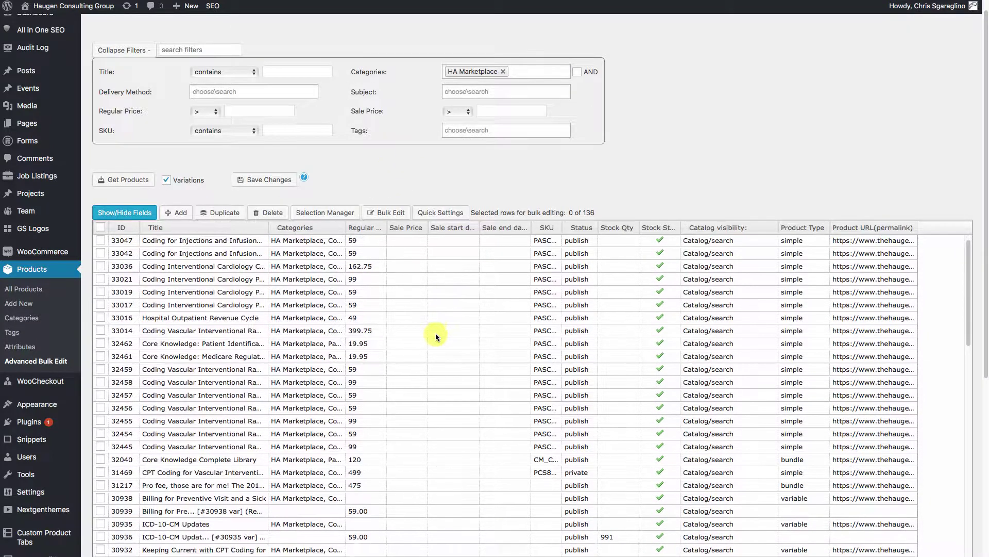
scroll(435, 335, "up", 15)
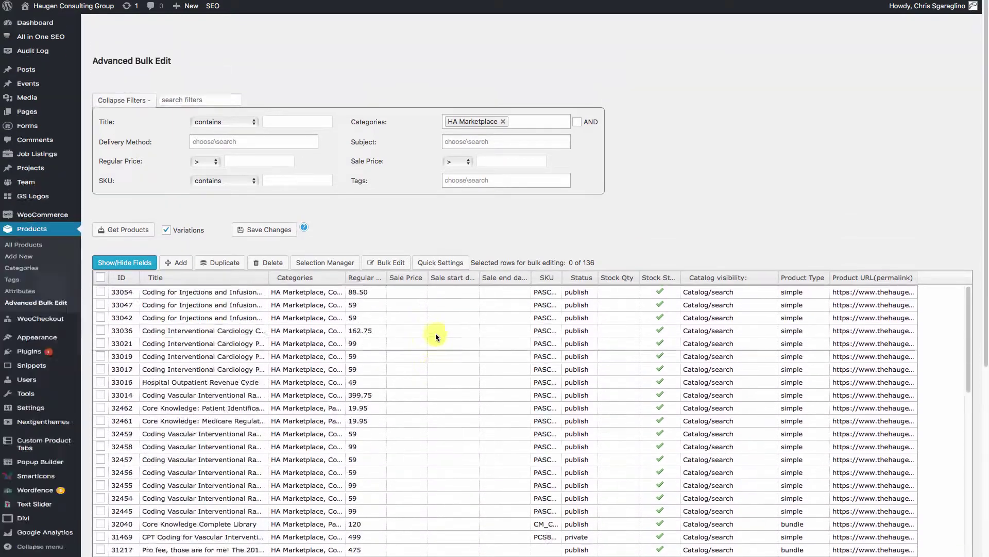
left_click(102, 245)
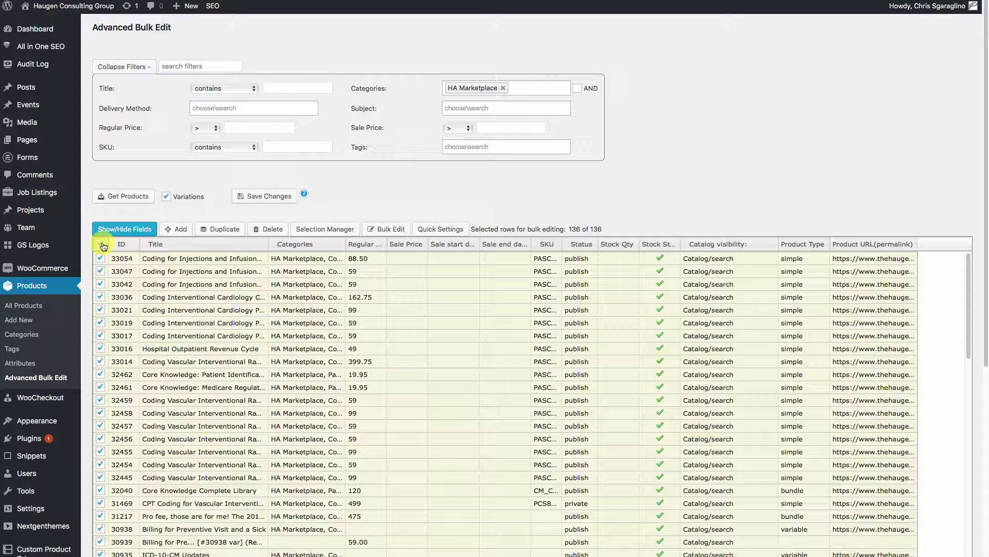
left_click(101, 244)
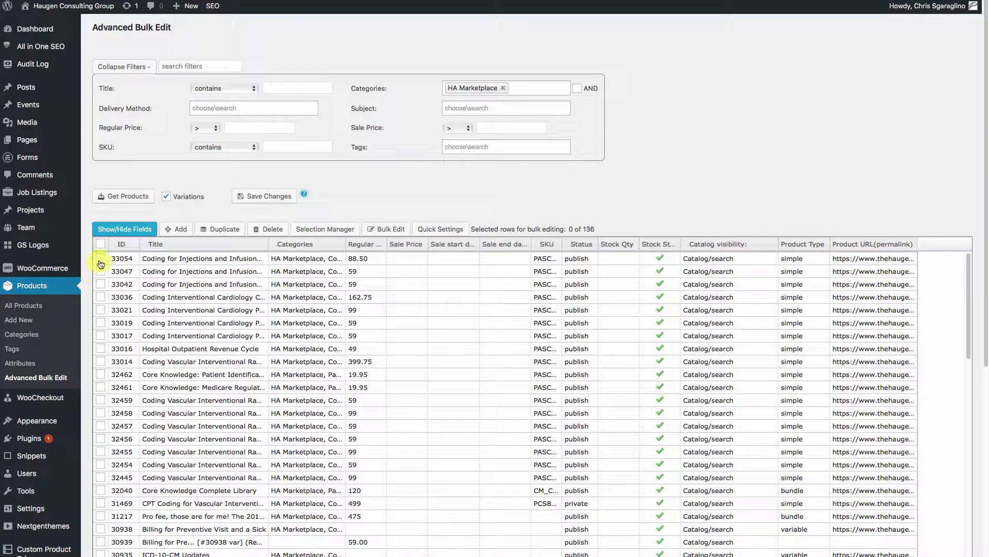
left_click(100, 258)
left_click(101, 271)
left_click(100, 284)
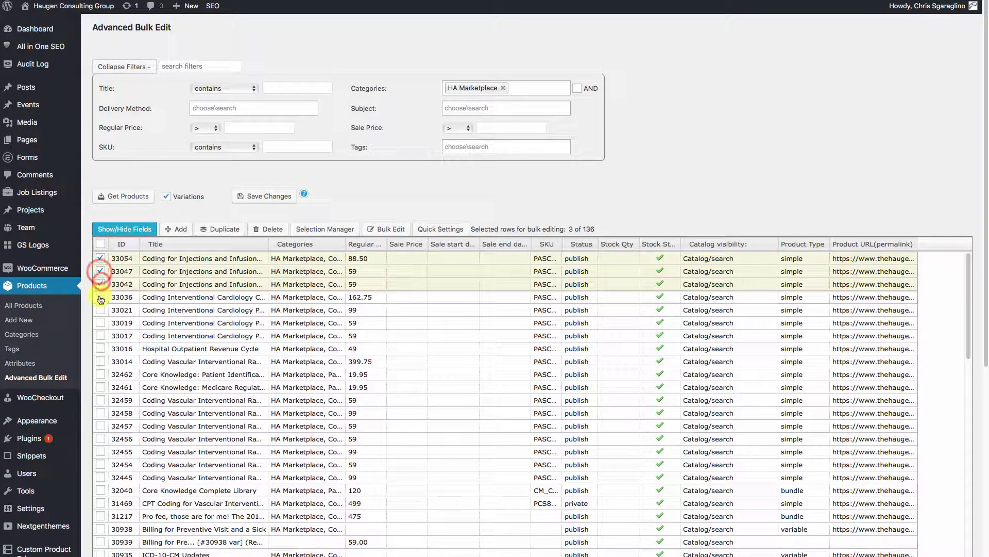
left_click(100, 297)
left_click(100, 309)
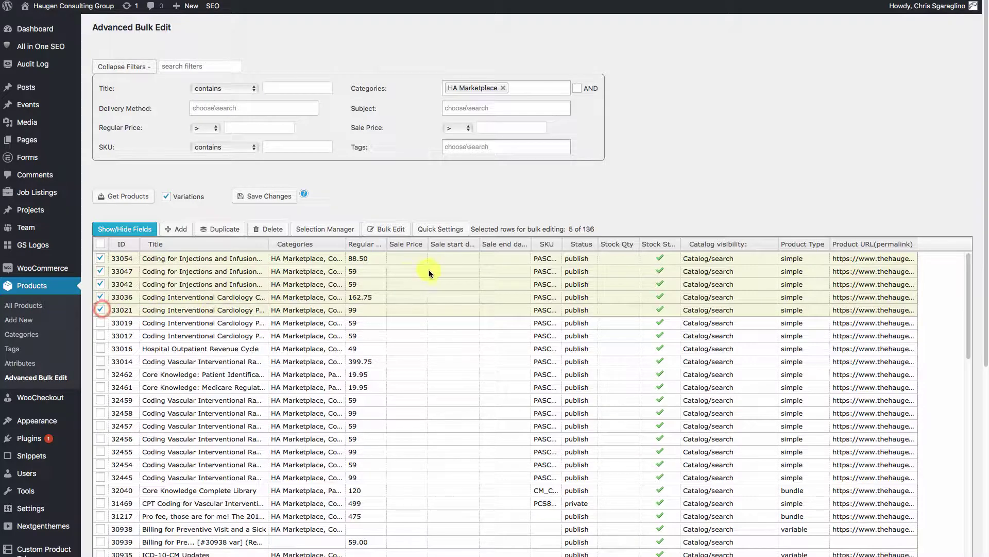
Step: Bulk-edit the Sale Price with 'decrease by % (from reg.)' at 50 for the checked products
left_click(387, 230)
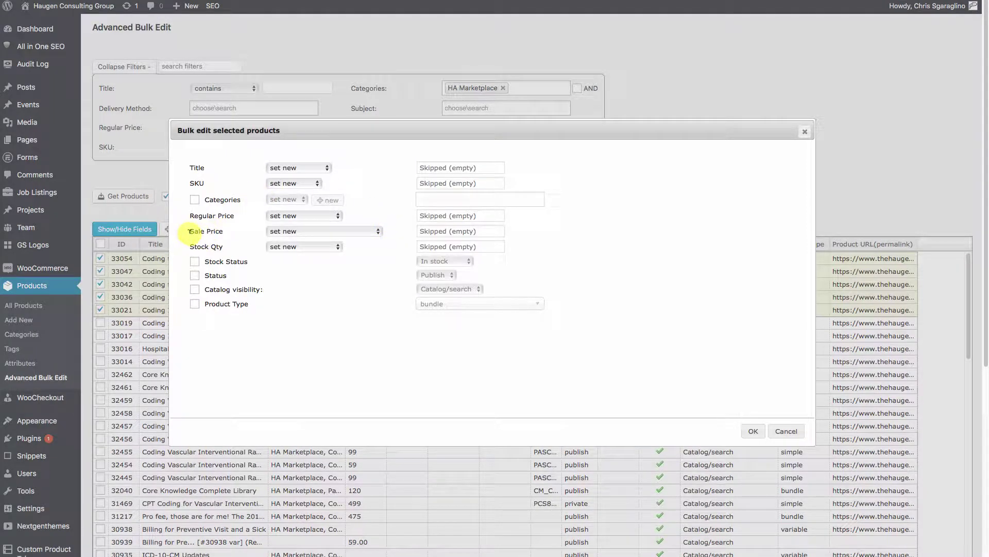
left_click(273, 233)
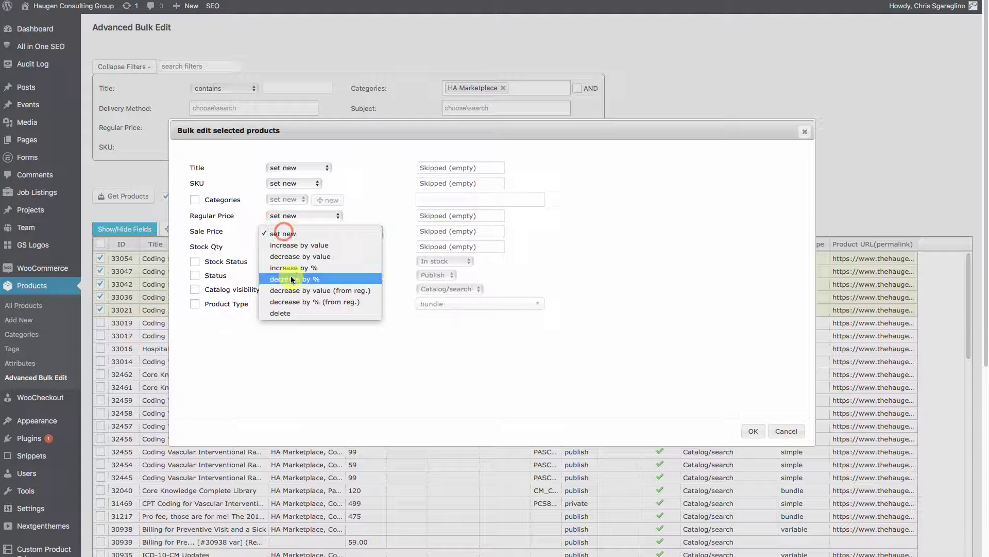
left_click(327, 302)
left_click(471, 231)
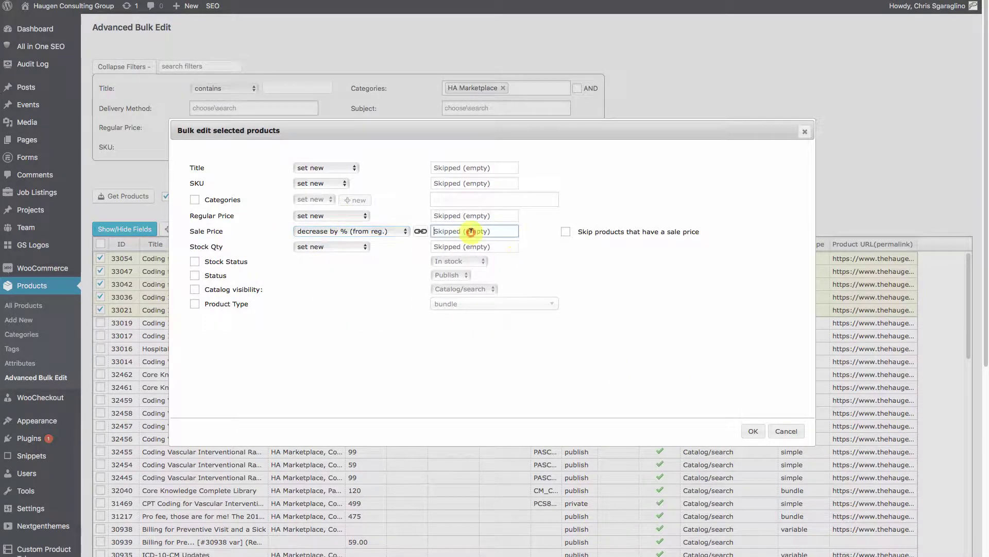
type("50")
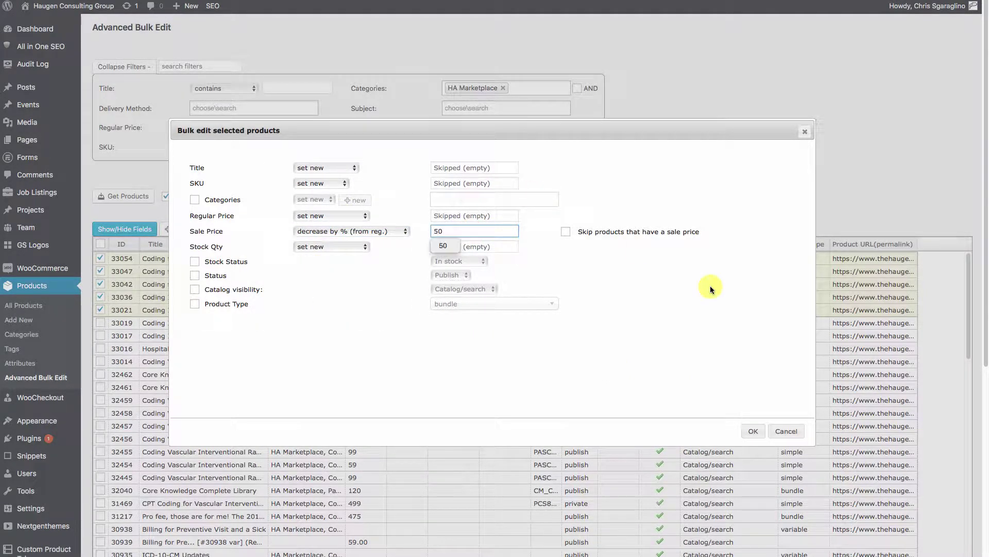
left_click(752, 431)
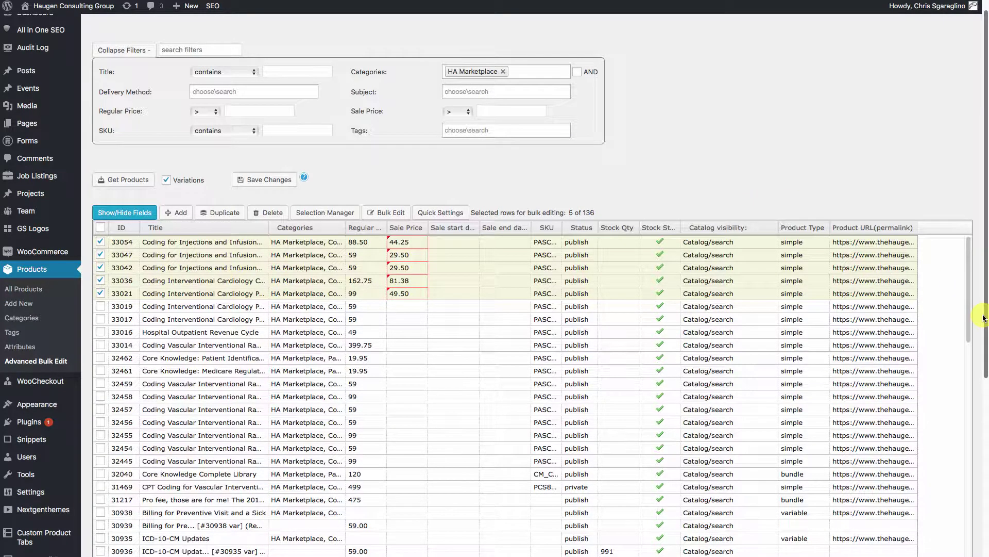
Step: Revert all rows to their original values, clearing the unsaved sale prices
scroll(983, 318, "down", 5)
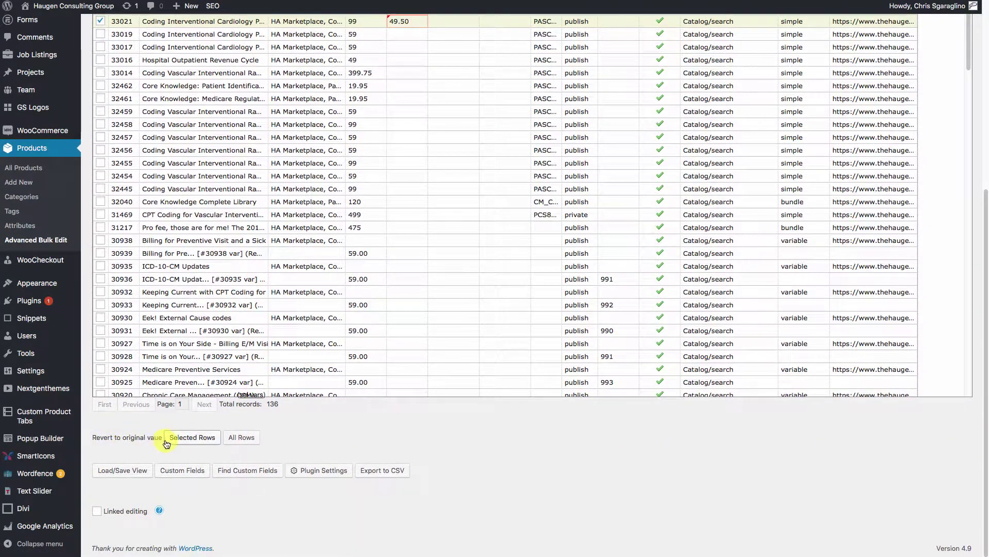
left_click(244, 438)
scroll(471, 181, "up", 5)
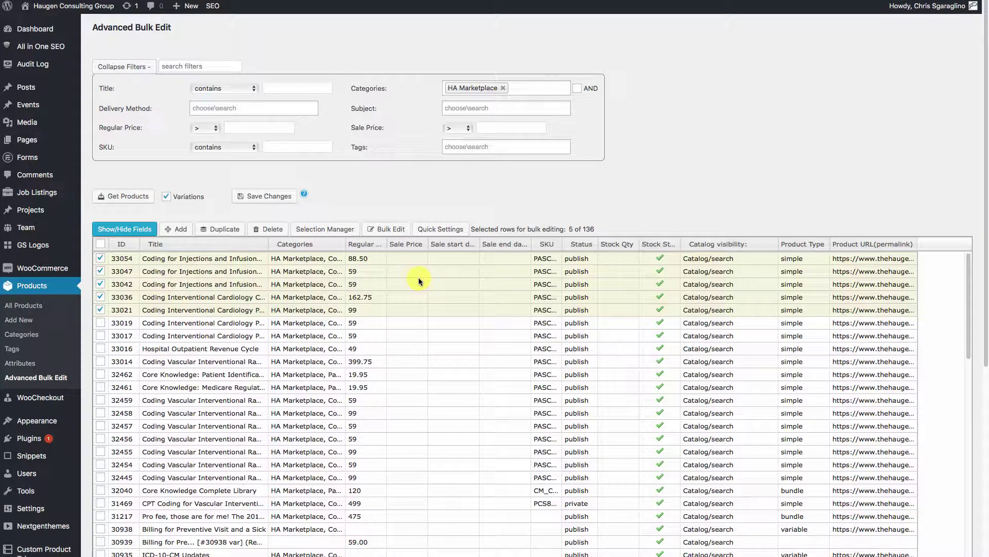
Step: Bulk-edit the five products again with Sale Price decreased 50% from regular
left_click(390, 228)
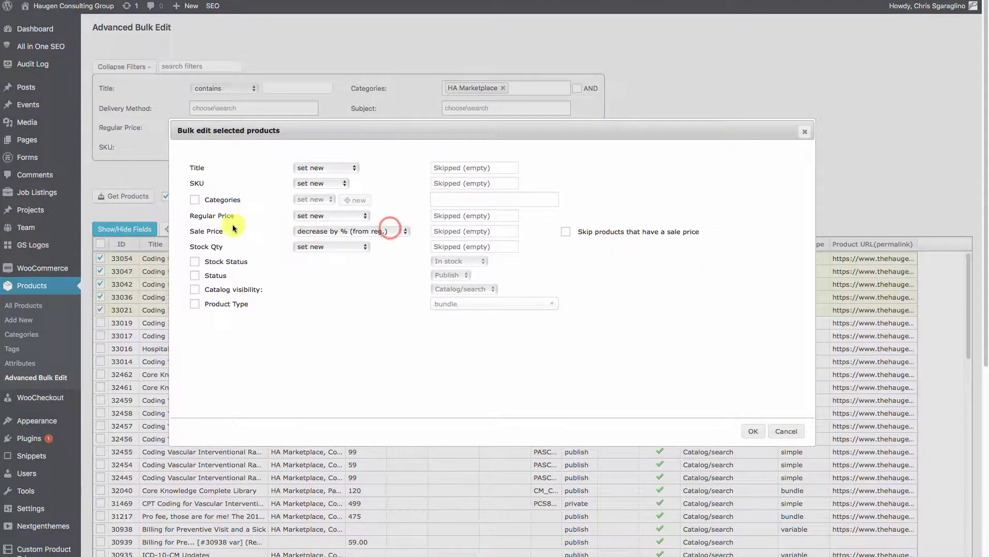
left_click(320, 231)
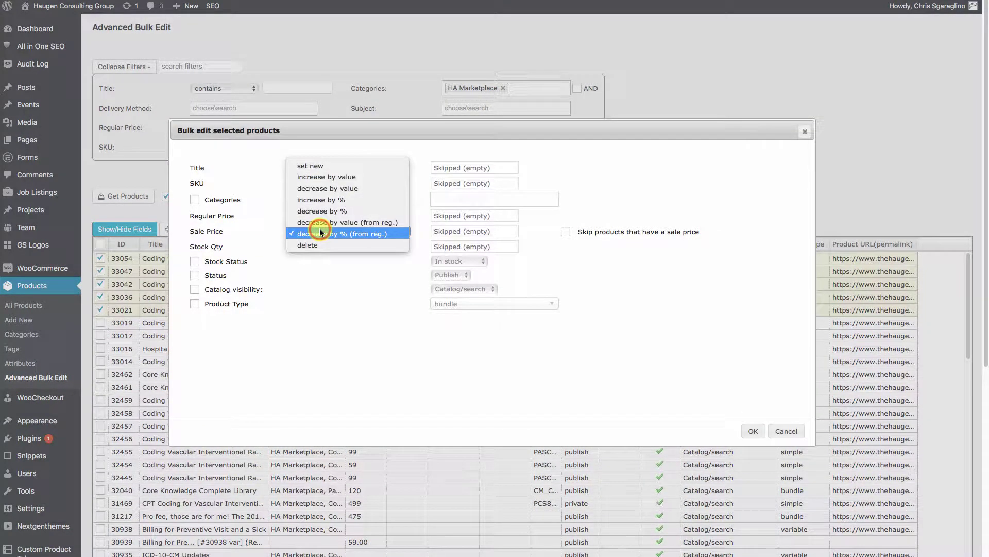
left_click(451, 231)
left_click(450, 231)
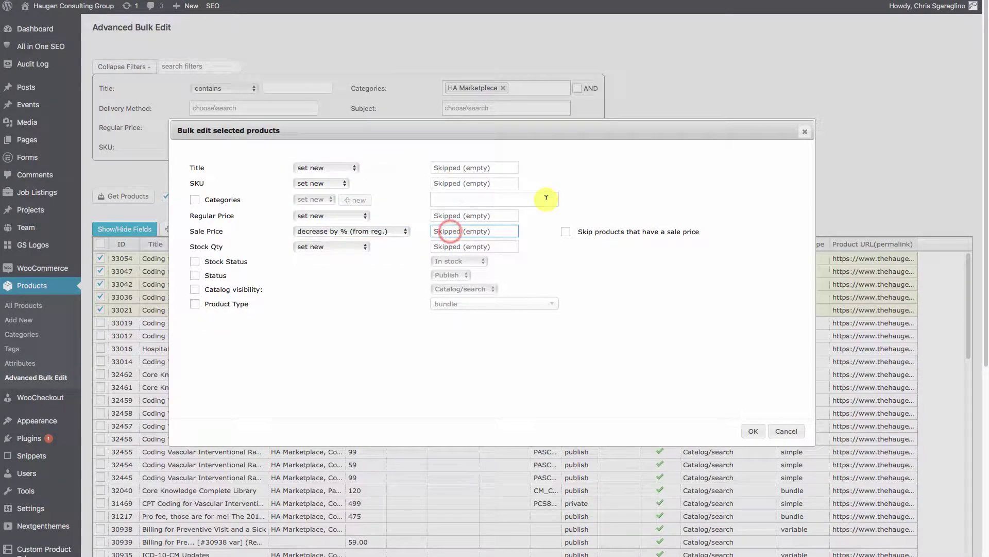
type("50")
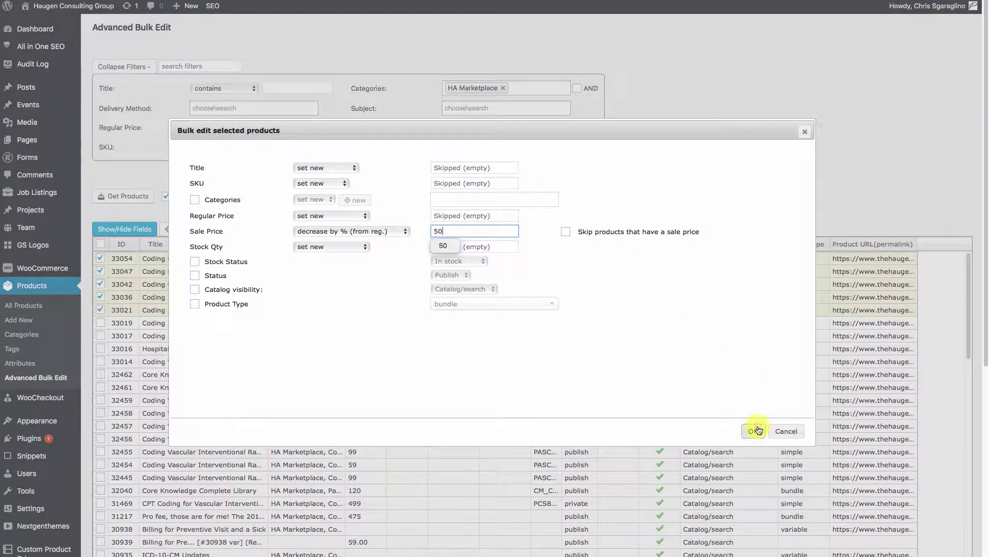
left_click(758, 429)
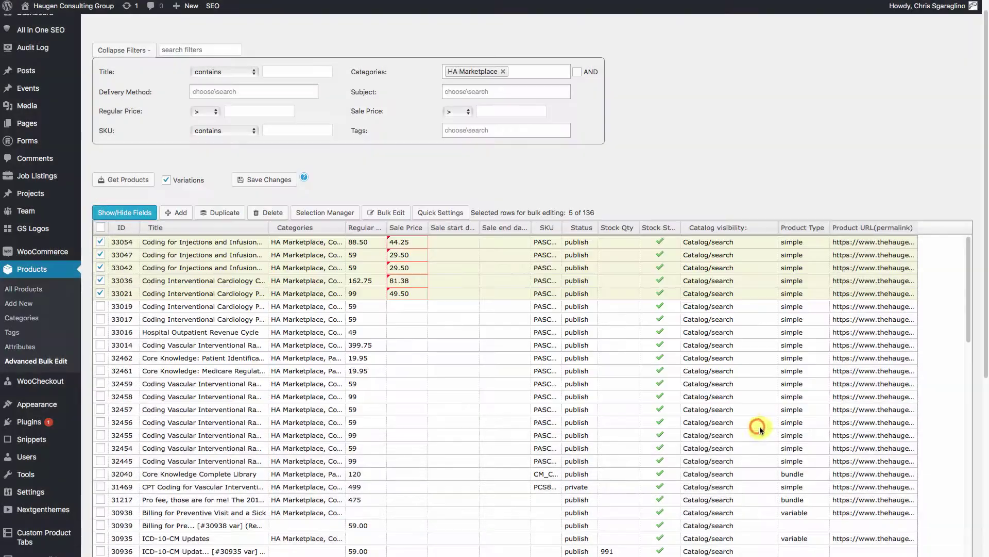
Step: Tick Linked editing below the grid and select product 33054's Sale start date cell
left_click(441, 323)
left_click(446, 306)
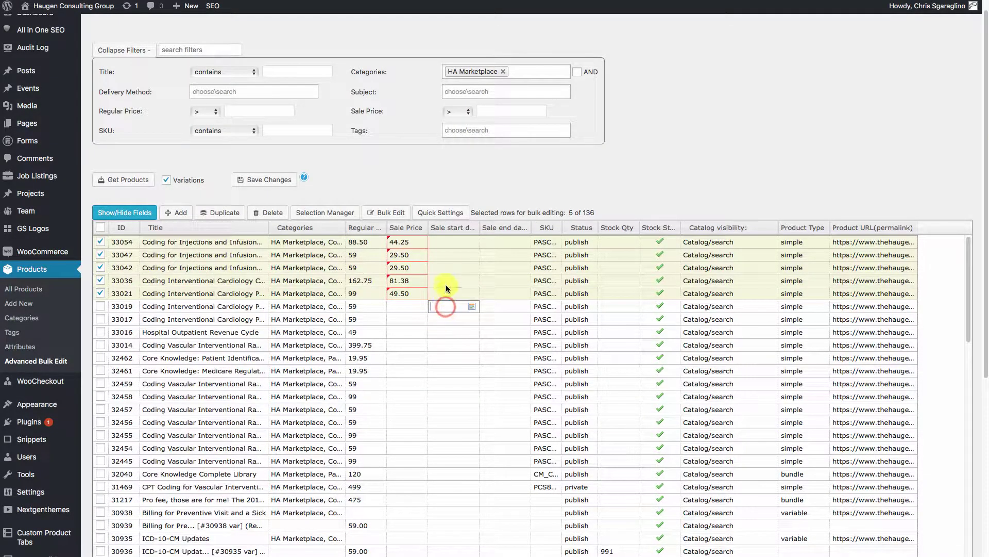
left_click(443, 241)
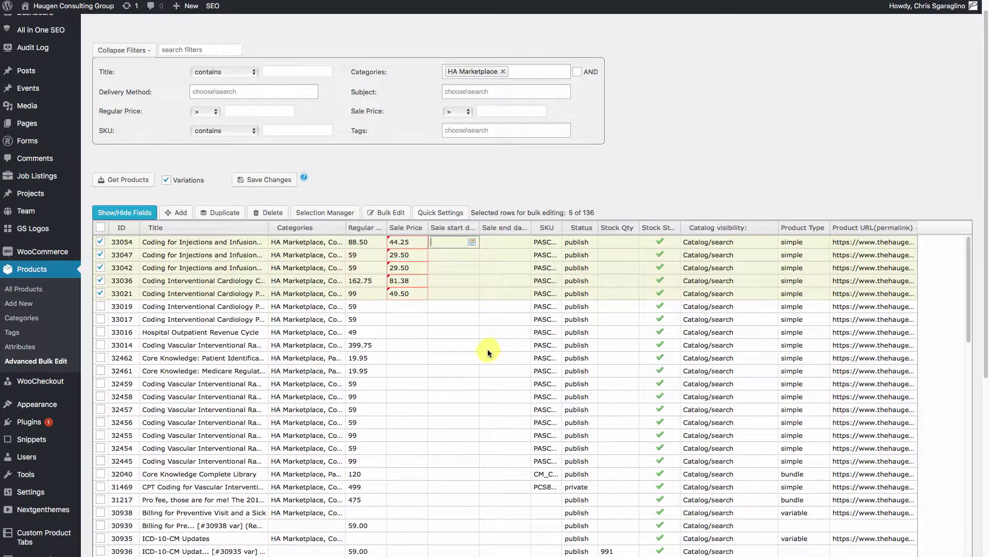
scroll(848, 147, "down", 5)
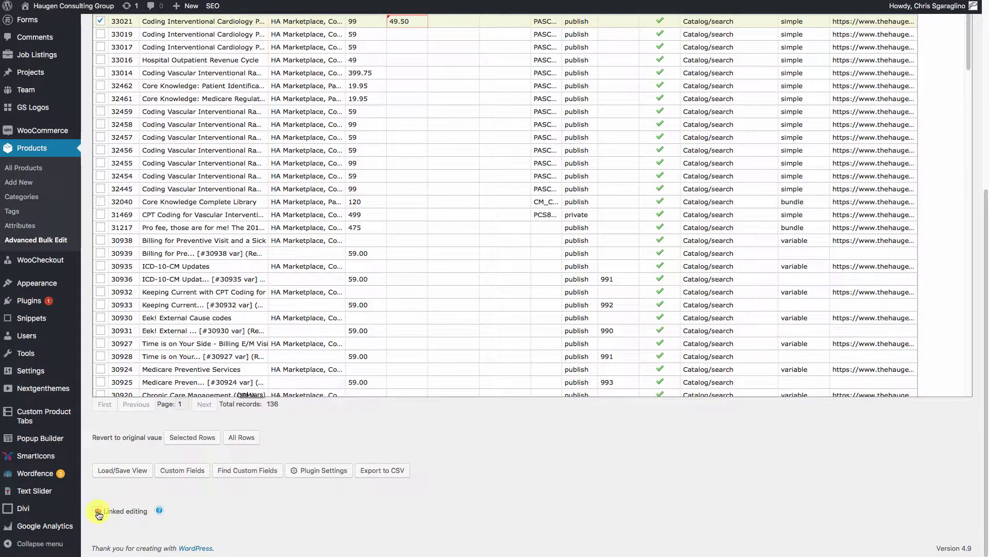
left_click(98, 512)
scroll(270, 492, "up", 5)
left_click(451, 258)
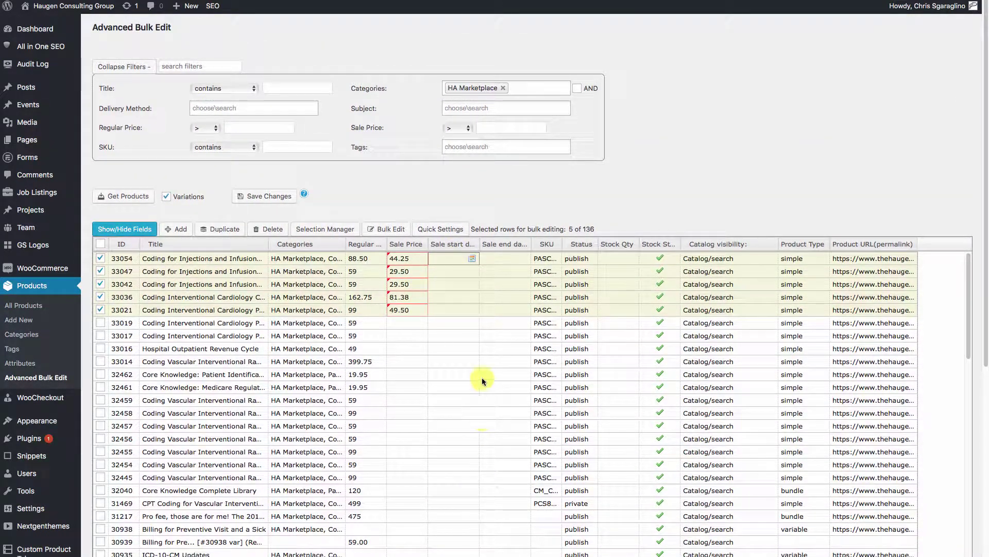
Step: Set the sale start date to 25 November 2017 for all five linked products
left_click(472, 259)
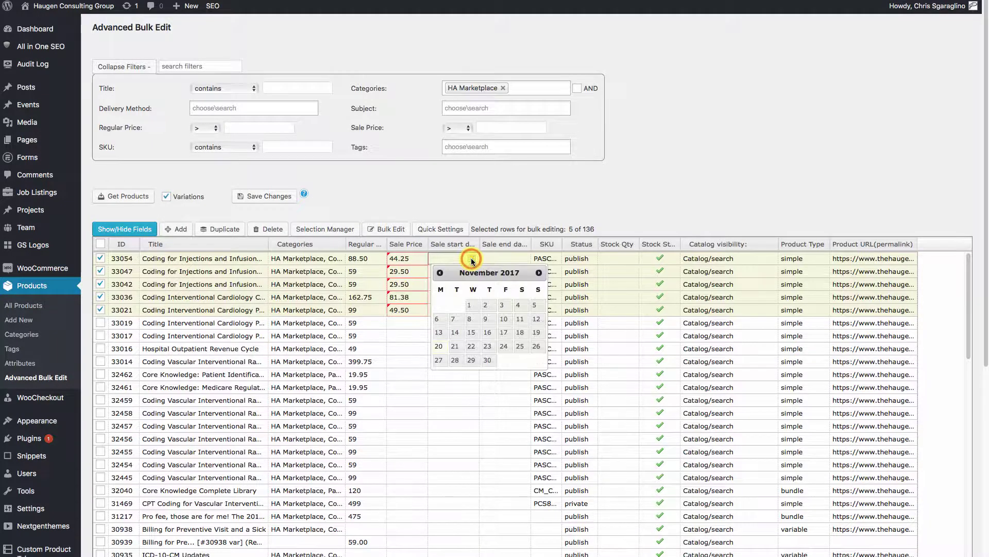
left_click(519, 346)
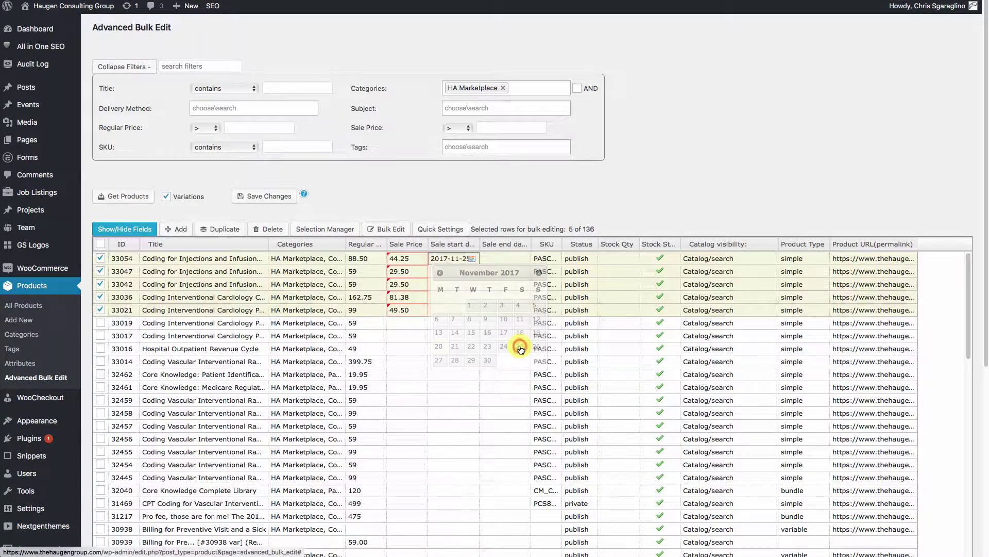
left_click(503, 258)
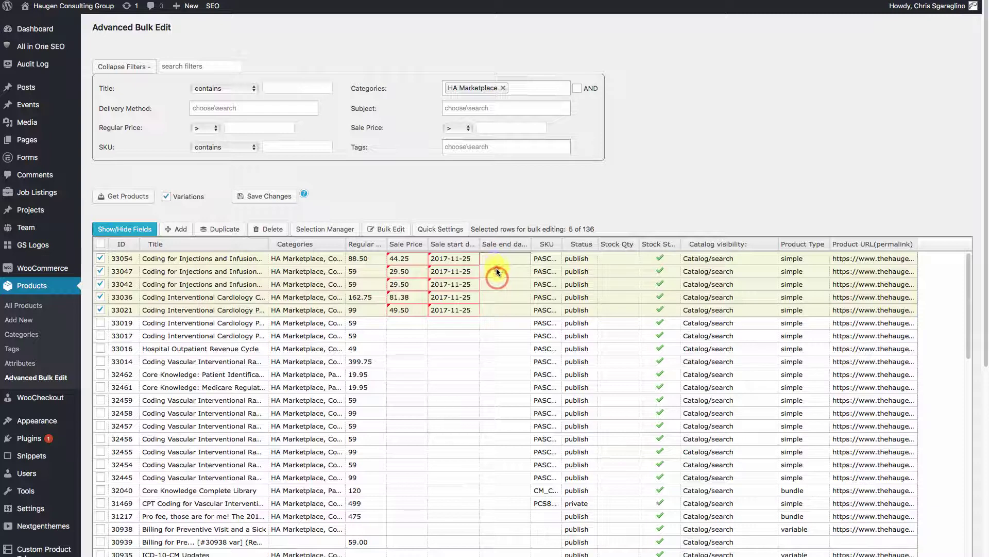
Step: Set the sale end date to 27 November 2017 for all five linked products
double_click(500, 259)
left_click(523, 259)
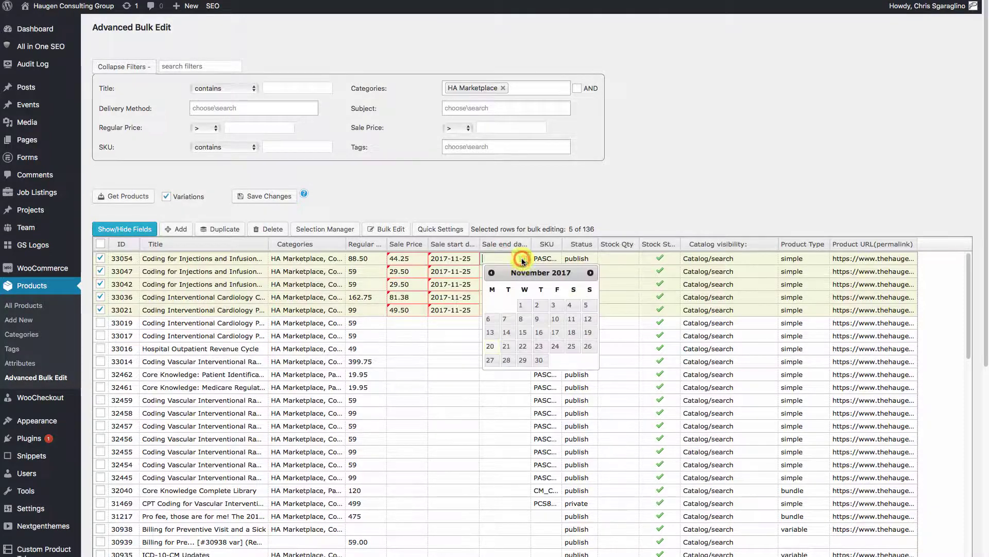
left_click(492, 361)
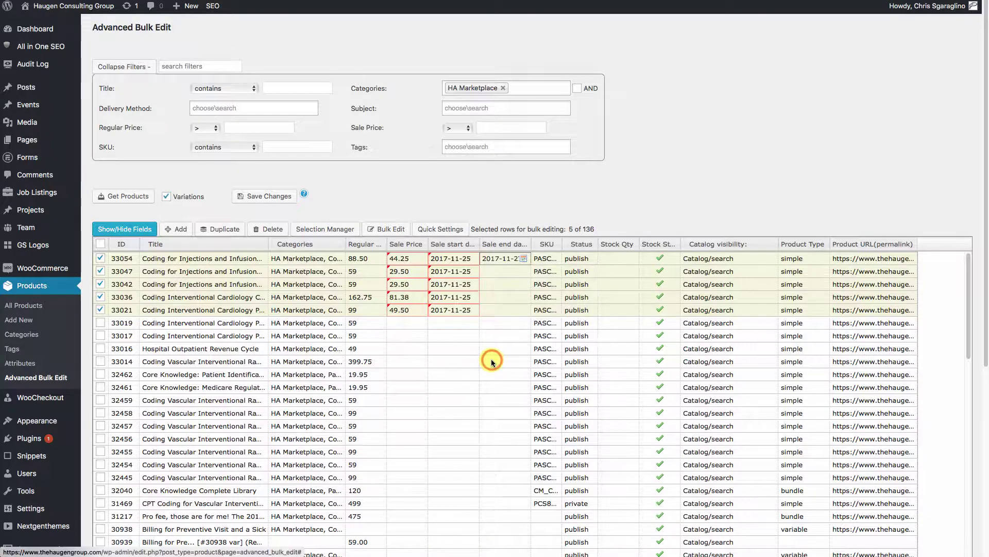
left_click(500, 268)
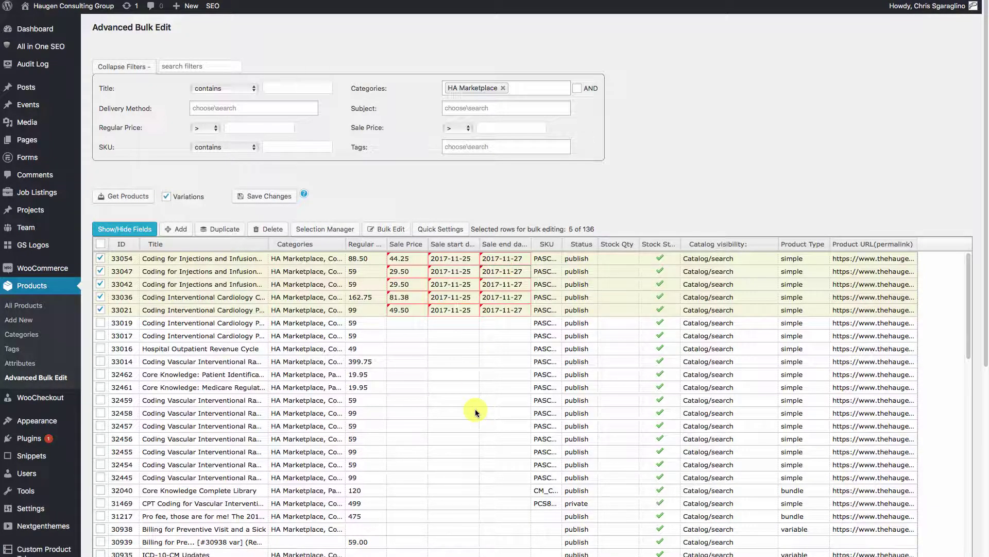